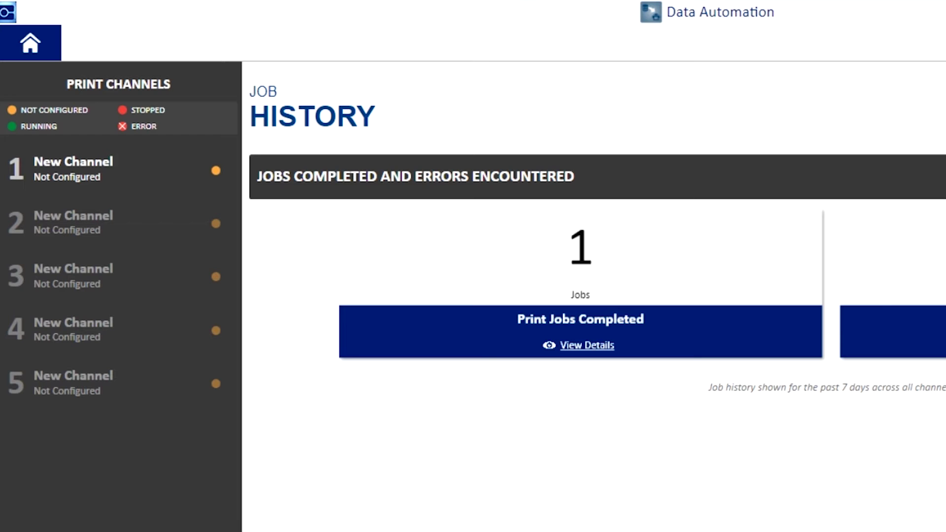
# Step: Open the setup of print channel 1 and name the channel Demo Channel
pyautogui.click(118, 170)
pyautogui.click(539, 177)
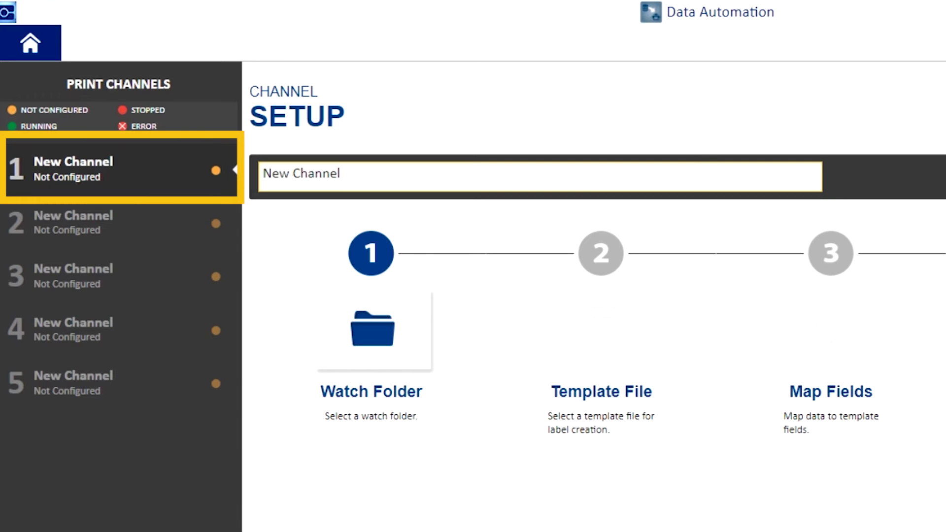
pyautogui.write('Demo Channel')
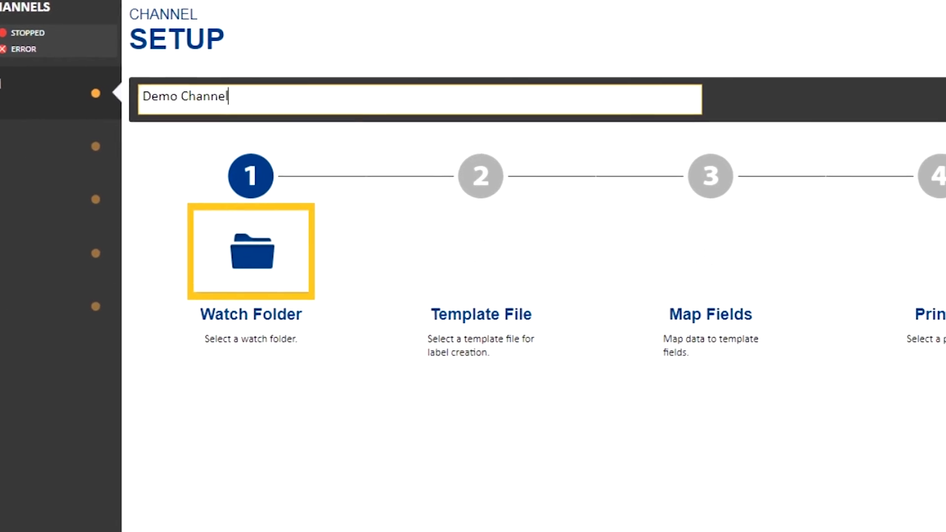
# Step: Set the watch folder to C:\Tutorials\Demo_Channel\Watch Folder and process only files with the txt extension
pyautogui.click(238, 243)
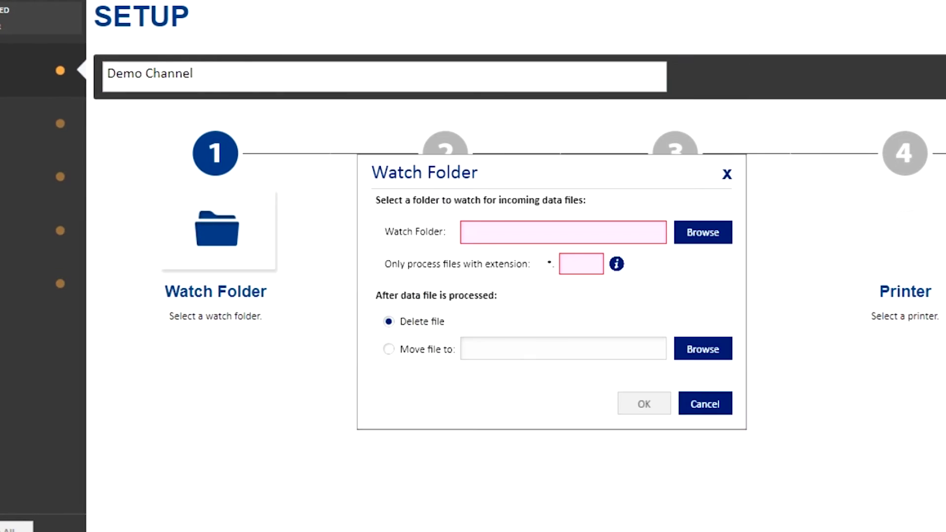
pyautogui.click(703, 232)
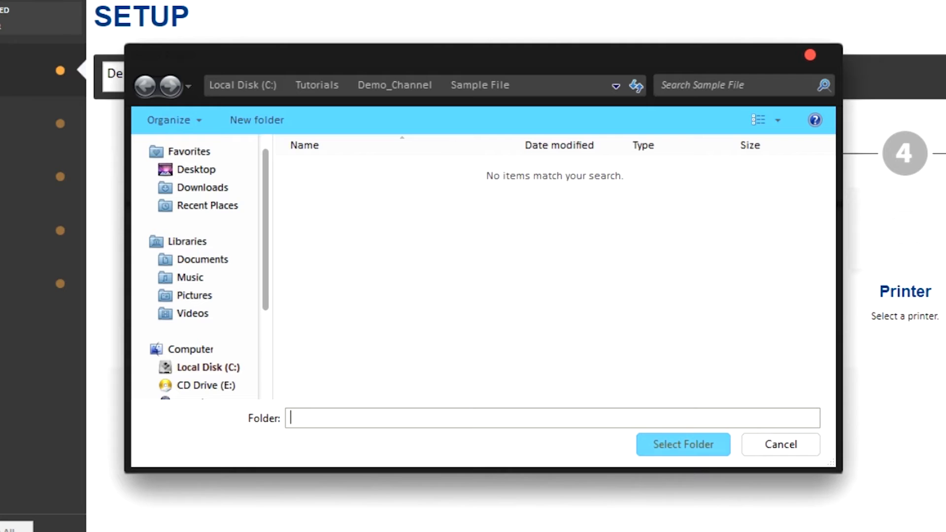
pyautogui.click(394, 86)
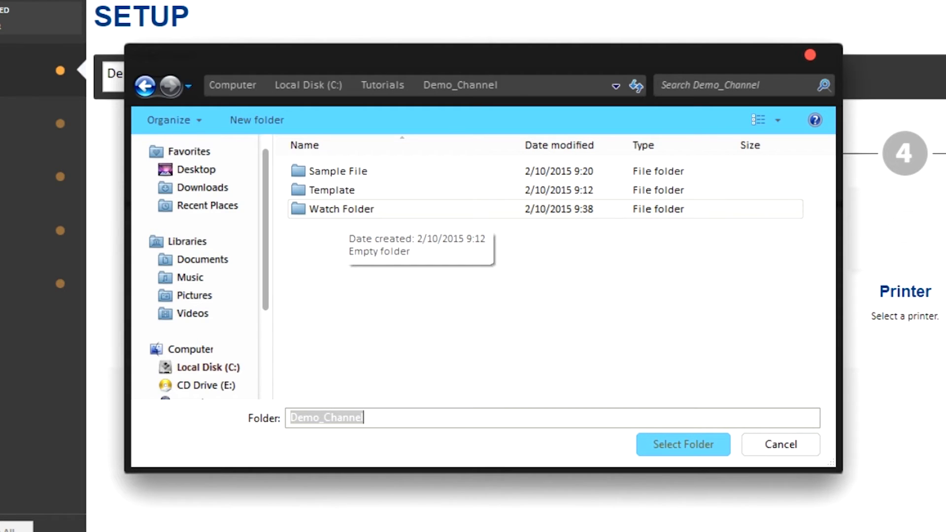
pyautogui.doubleClick(342, 209)
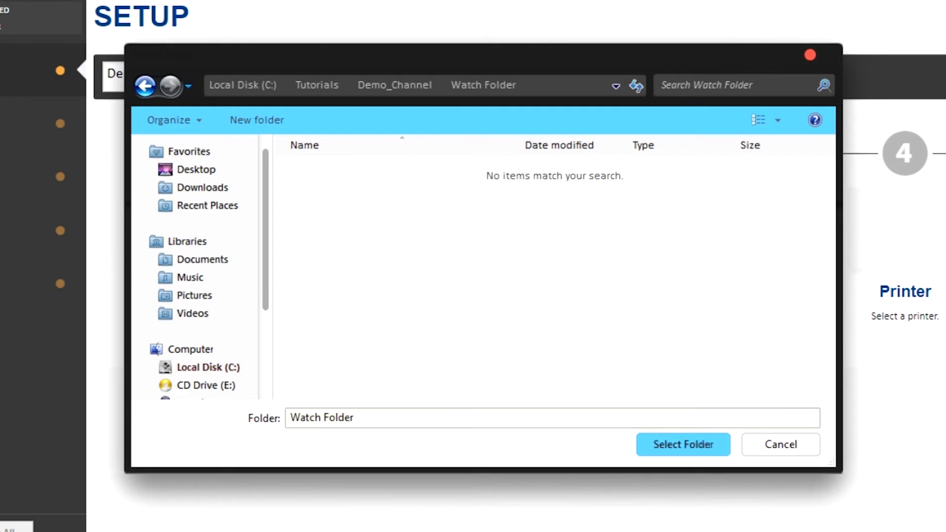
pyautogui.click(683, 444)
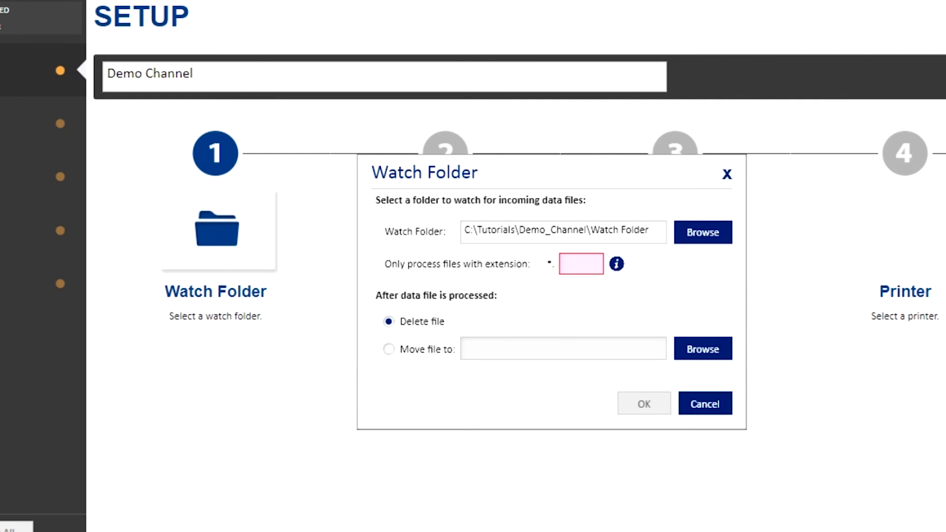
pyautogui.write('txt')
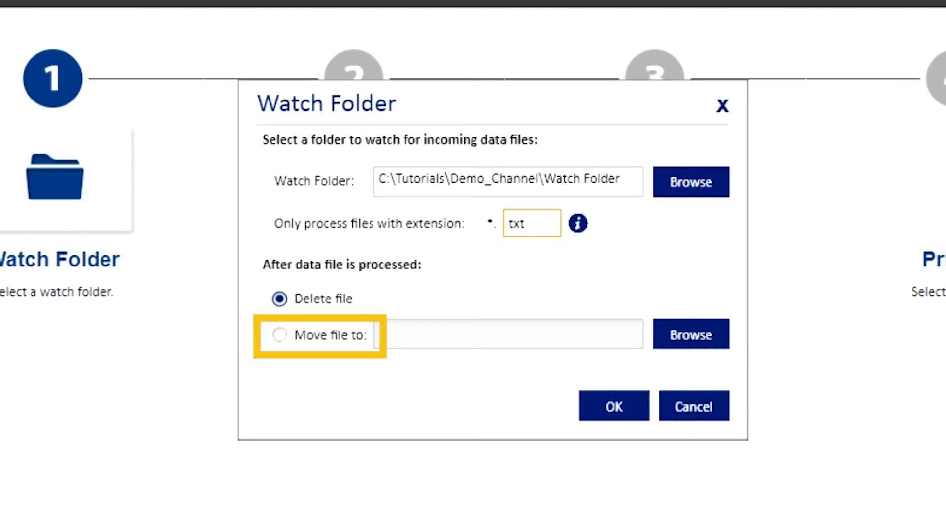
pyautogui.click(613, 406)
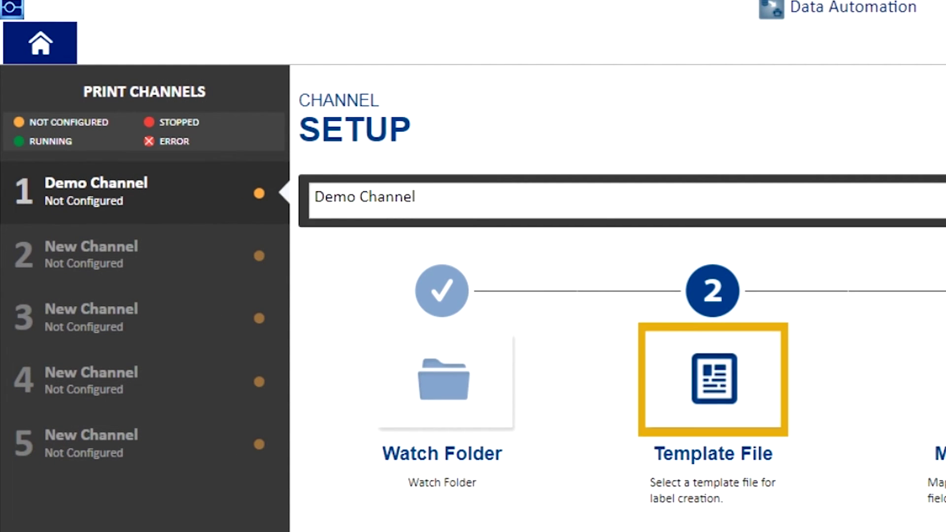
# Step: Choose product_label.l6t from C:\Tutorials\Demo_Channel\Template as the channel's template file
pyautogui.click(713, 380)
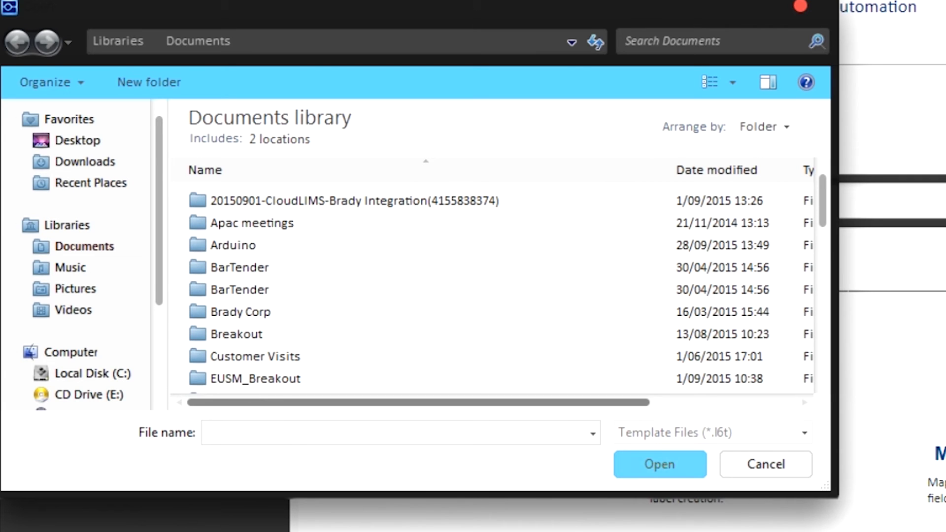
pyautogui.click(92, 374)
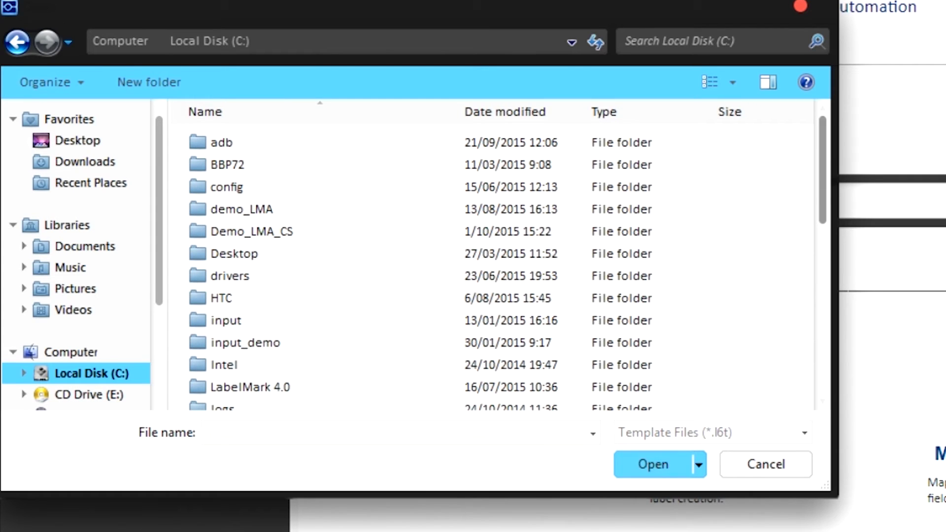
pyautogui.scroll(-5, 611, 192)
pyautogui.scroll(-2, 607, 197)
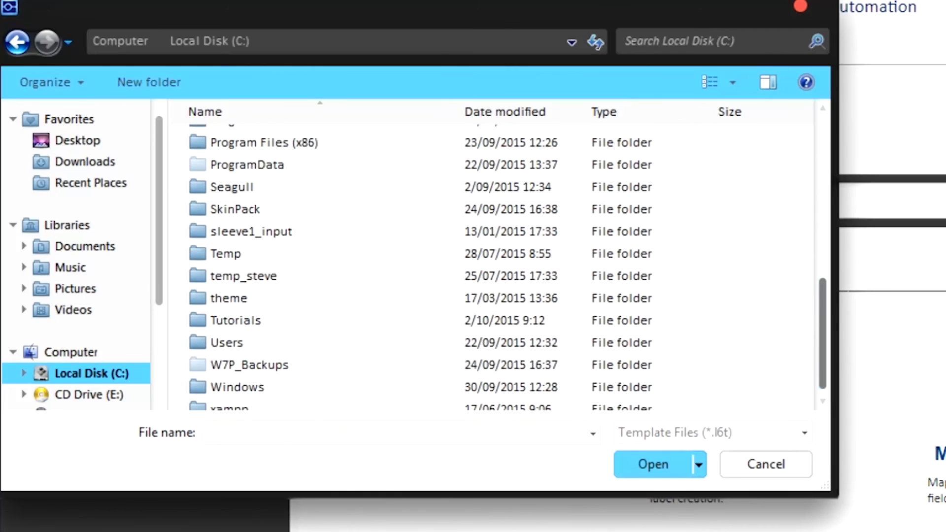
pyautogui.doubleClick(608, 319)
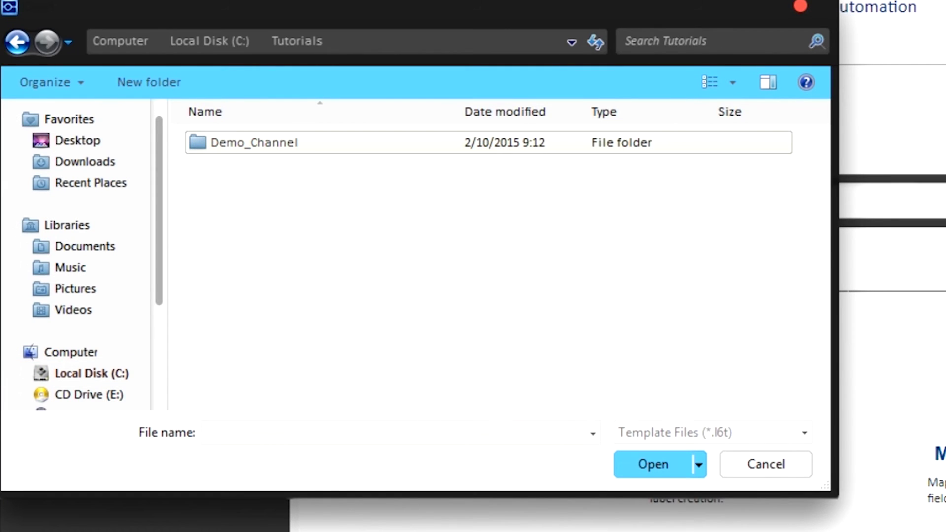
pyautogui.doubleClick(254, 142)
pyautogui.doubleClick(238, 164)
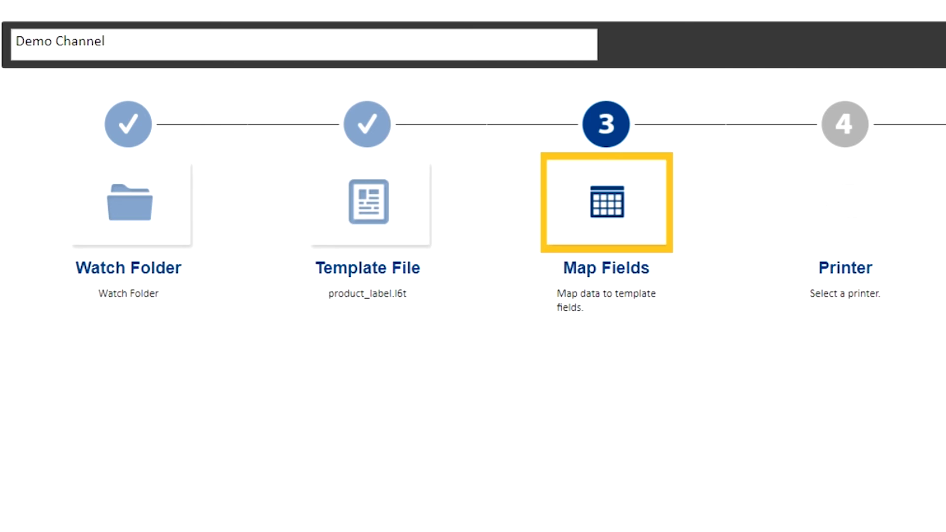
# Step: Load sample_output_from_ERP.txt from the Demo_Channel Sample File folder as the sample file for field mapping
pyautogui.click(606, 202)
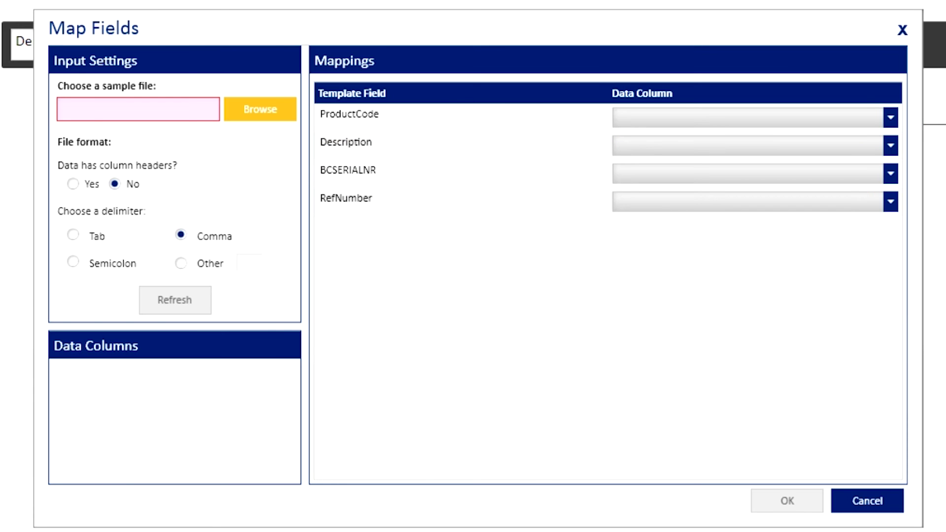
pyautogui.click(259, 110)
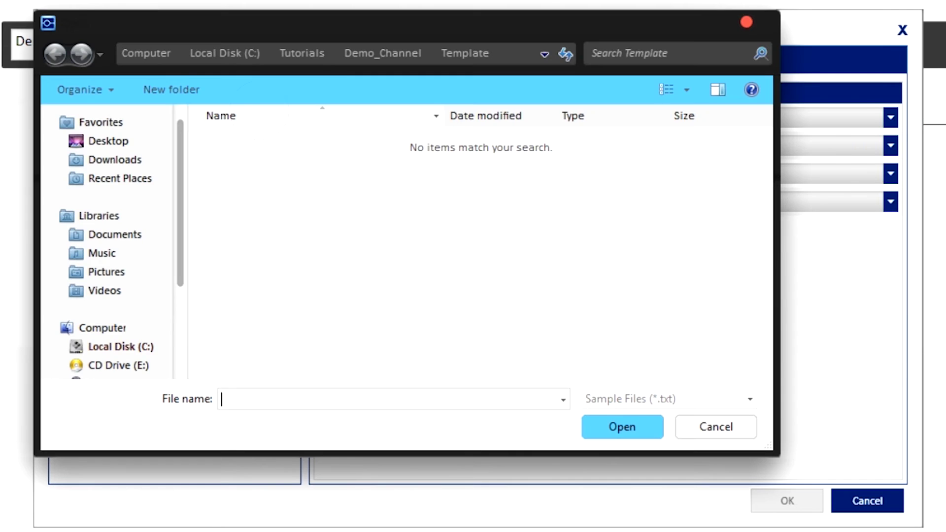
pyautogui.click(382, 53)
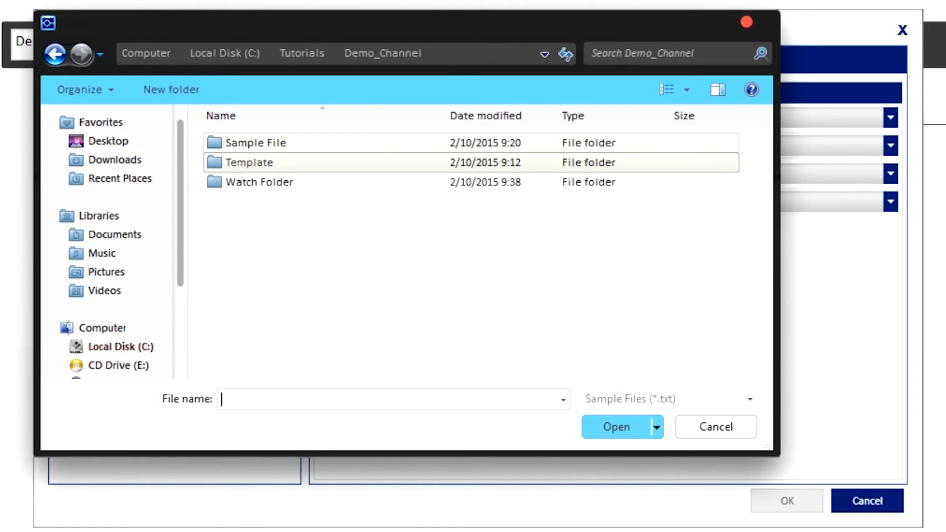
pyautogui.doubleClick(255, 143)
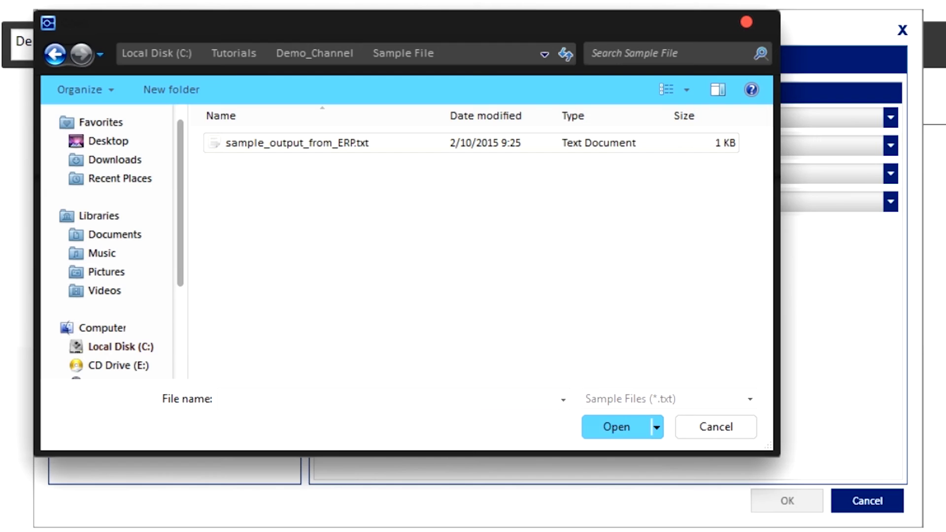
pyautogui.press('Down')
pyautogui.press('Return')
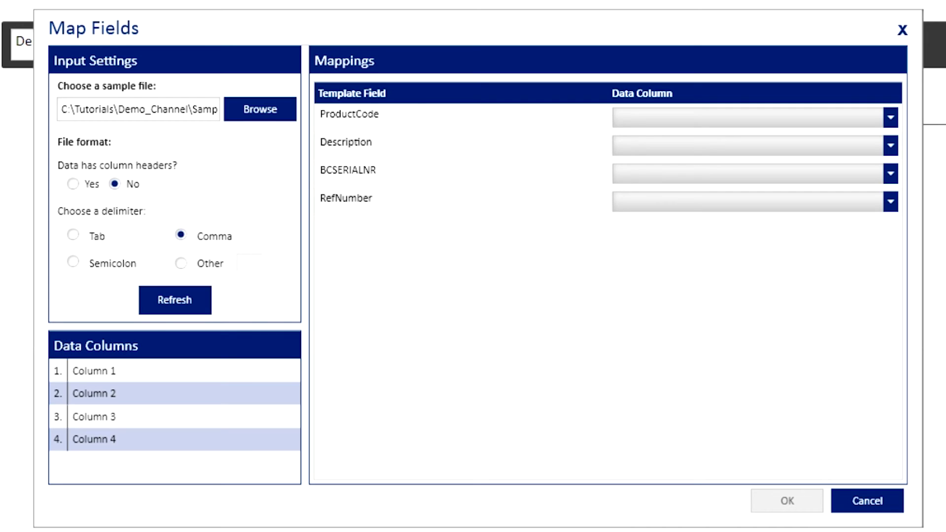
# Step: Mark the sample data as having column headers, refresh the data columns and use comma as the delimiter
pyautogui.click(72, 183)
pyautogui.click(174, 300)
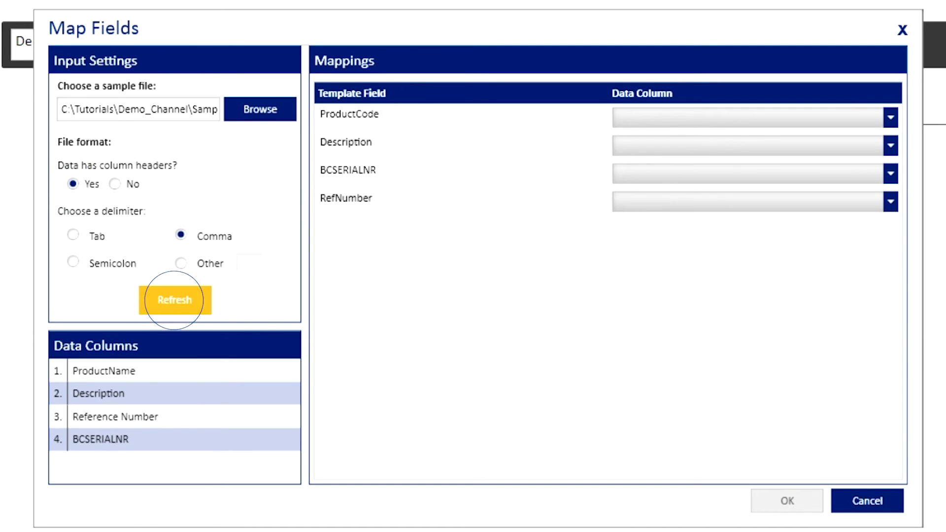
pyautogui.click(181, 235)
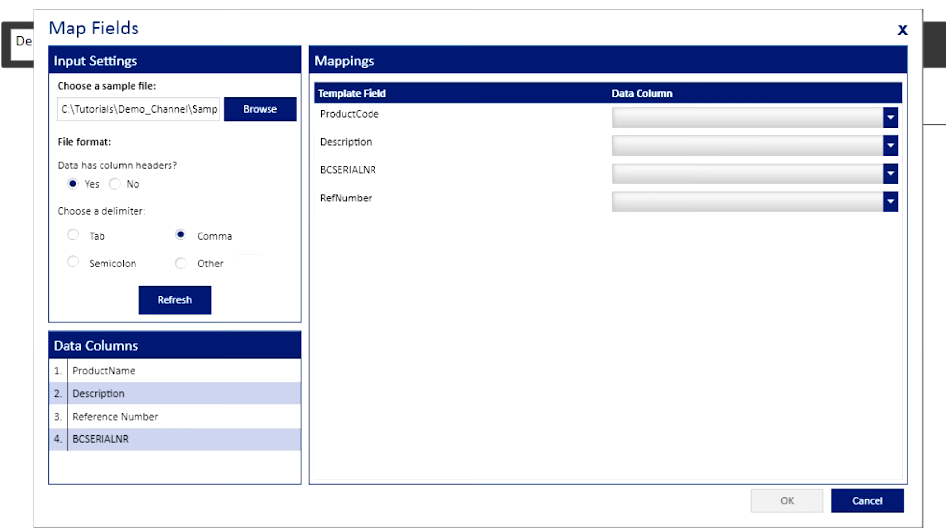
pyautogui.click(180, 234)
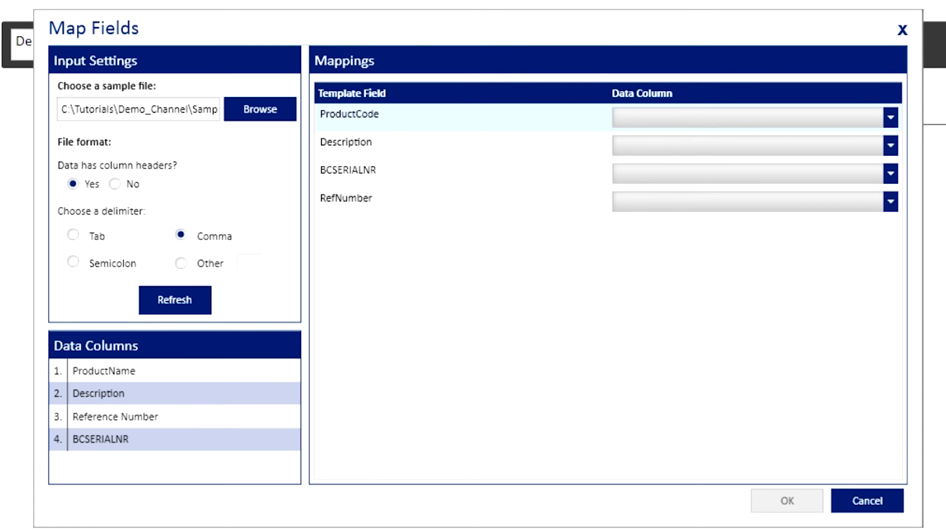
# Step: Map the ProductCode template field to the ProductName column and the Description field to the Description column
pyautogui.click(890, 117)
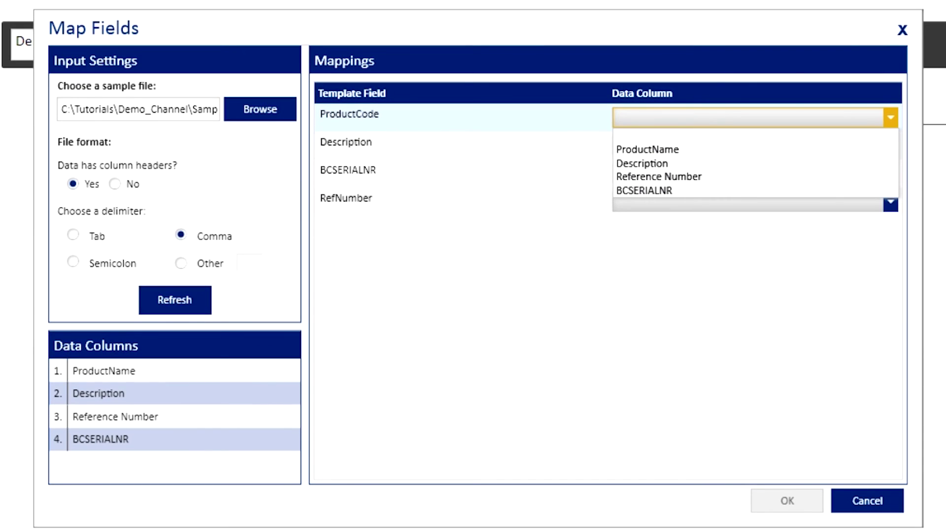
pyautogui.click(647, 149)
pyautogui.click(755, 145)
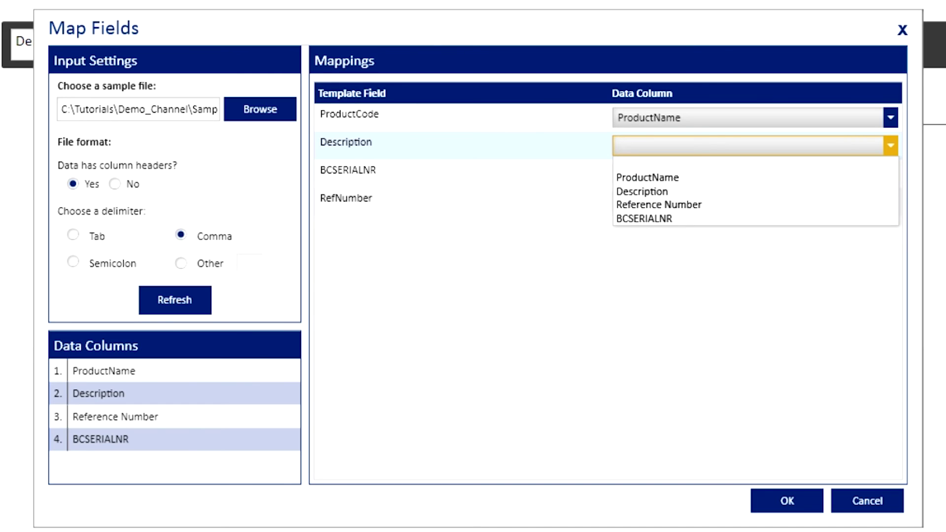
pyautogui.press('Down')
pyautogui.press('Down')
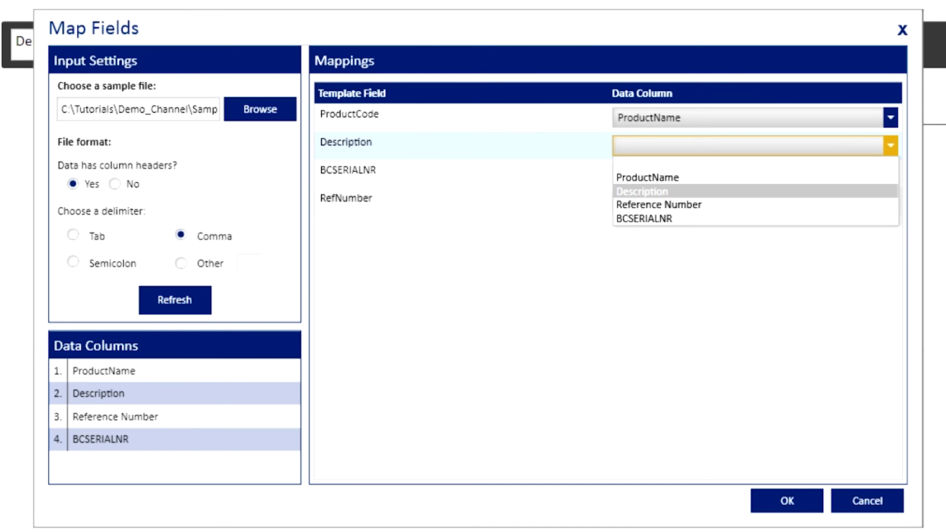
pyautogui.press('Return')
# Step: Map the BCSERIALNR field to the BCSERIALNR column and RefNumber to Reference Number, and accept the mappings
pyautogui.hotkey('alt', 'Down')
pyautogui.press('Down')
pyautogui.press('Down')
pyautogui.press('Down')
pyautogui.press('Down')
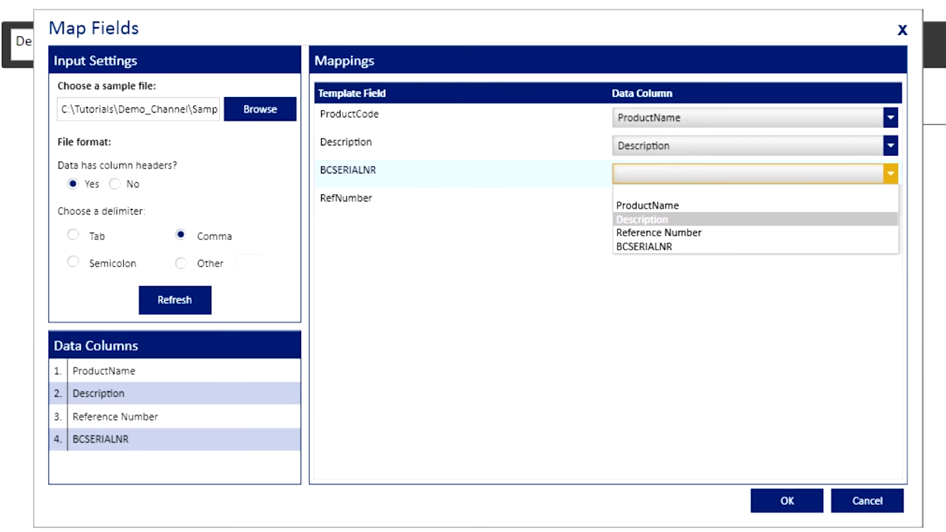
pyautogui.press('Return')
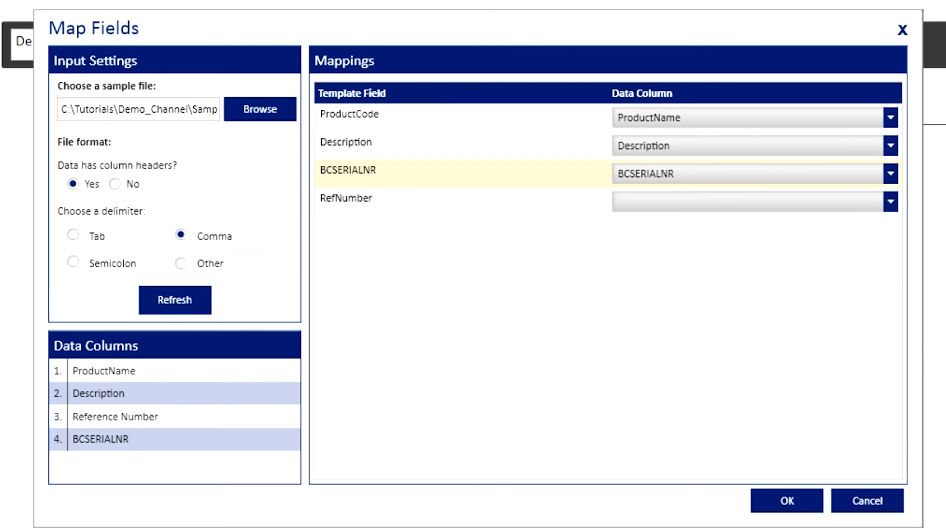
pyautogui.press('Tab')
pyautogui.hotkey('alt', 'Down')
pyautogui.press('Down')
pyautogui.press('Down')
pyautogui.press('Down')
pyautogui.press('Return')
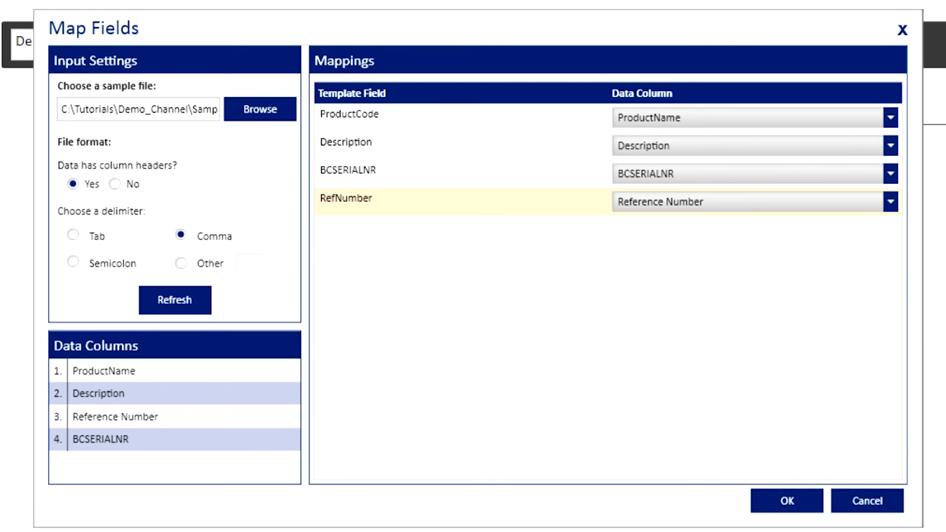
pyautogui.click(787, 501)
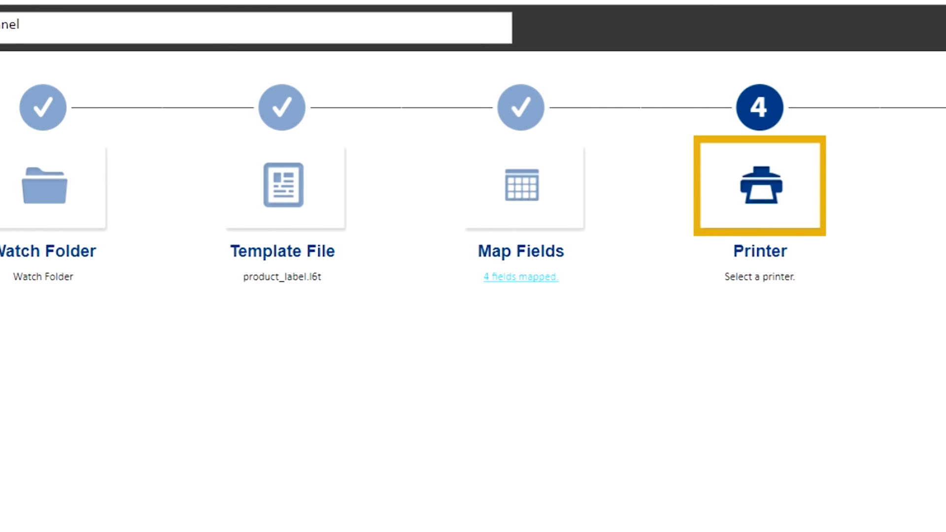
# Step: Select the Brady BBP12 as the channel's printer
pyautogui.click(548, 211)
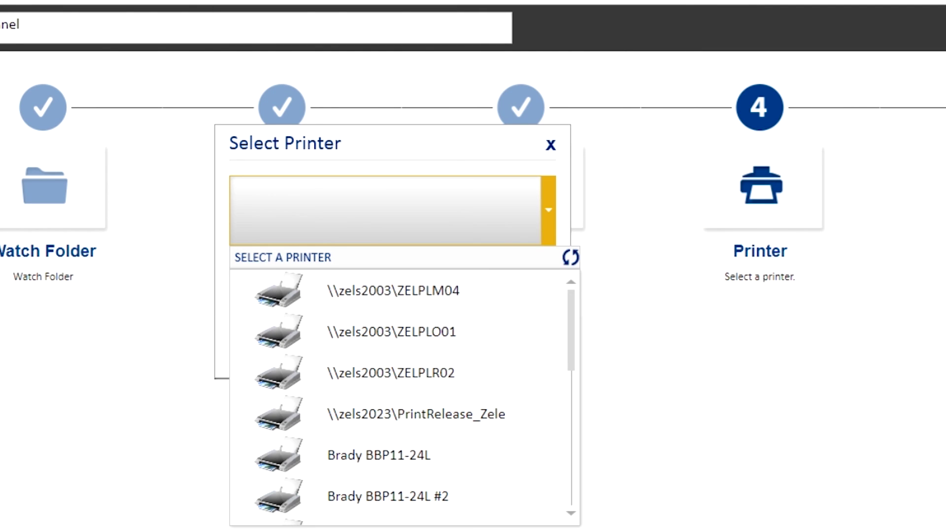
pyautogui.scroll(-3, 399, 394)
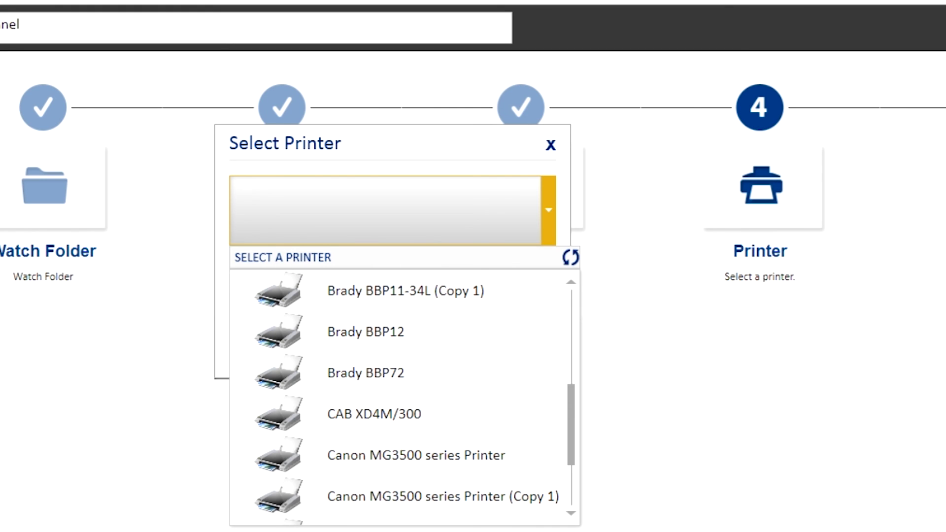
pyautogui.click(419, 332)
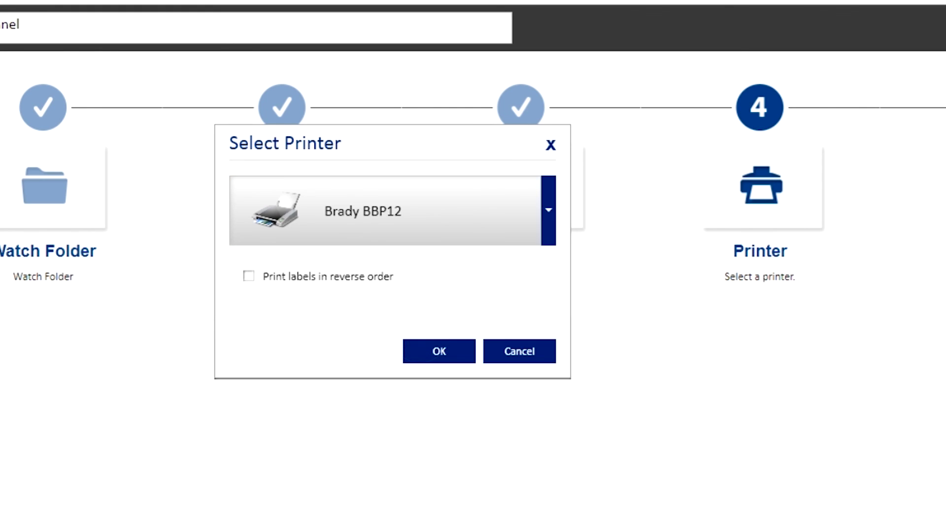
pyautogui.click(439, 348)
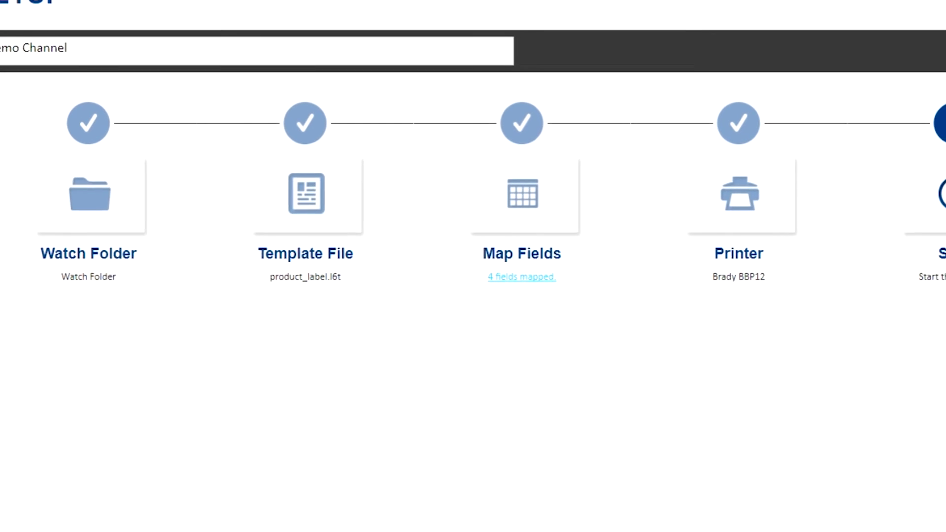